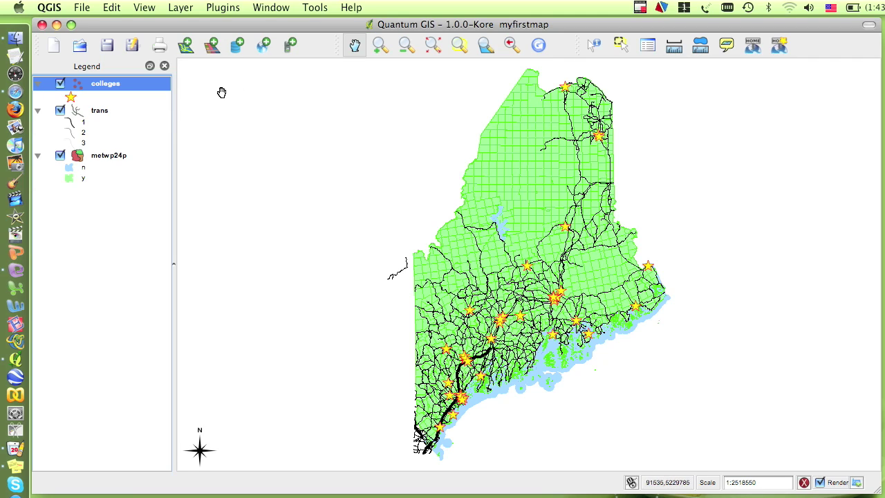
# - Make metwp24p the active layer and identify the towns at a spot in eastern Maine
pyautogui.click(113, 158)
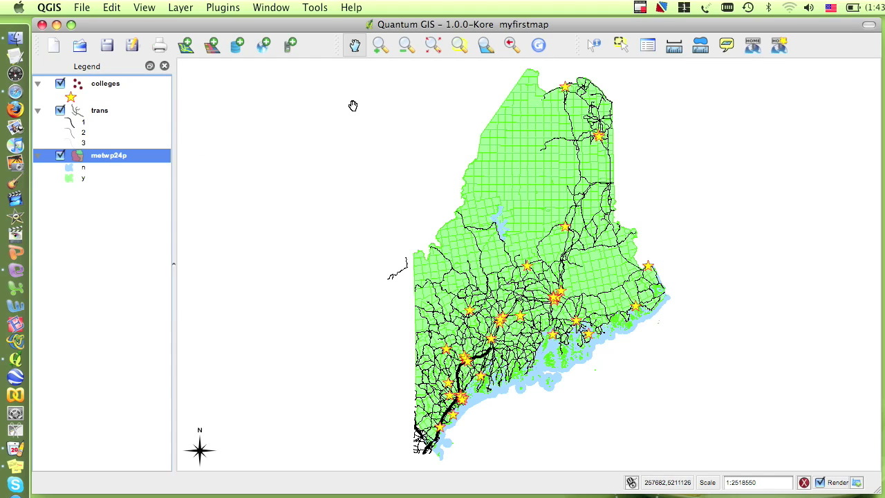
pyautogui.click(595, 46)
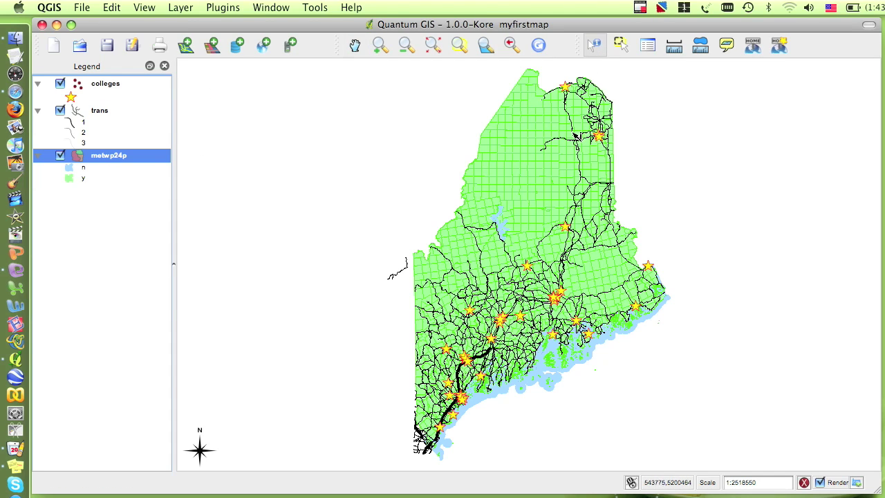
pyautogui.click(596, 306)
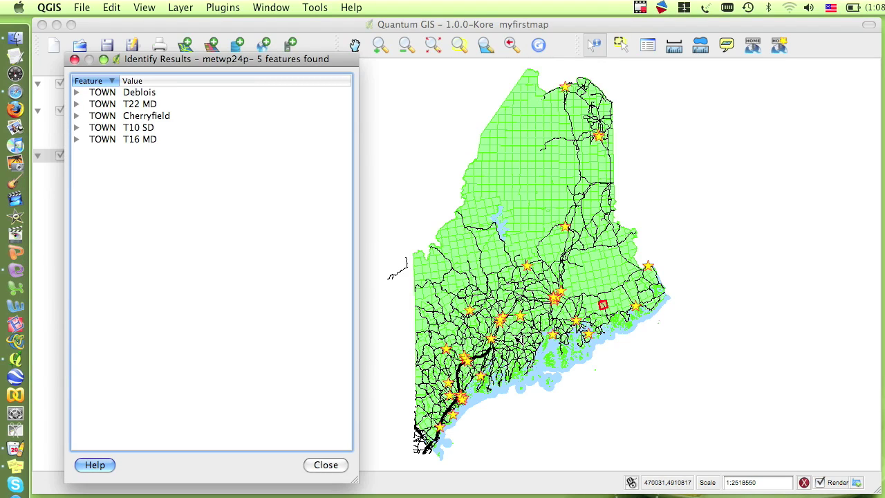
# - Identify the towns at a spot in southern Maine, then select a small coastal town in eastern Maine
pyautogui.press('Escape')
pyautogui.click(428, 403)
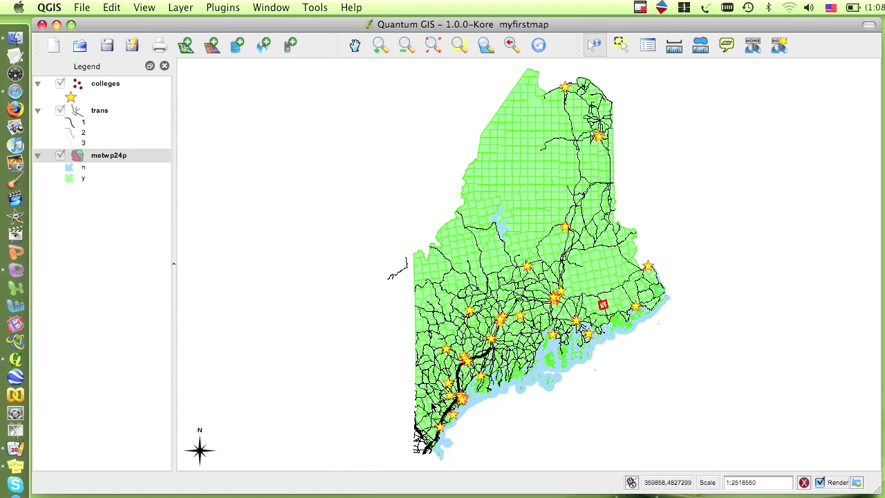
pyautogui.click(325, 465)
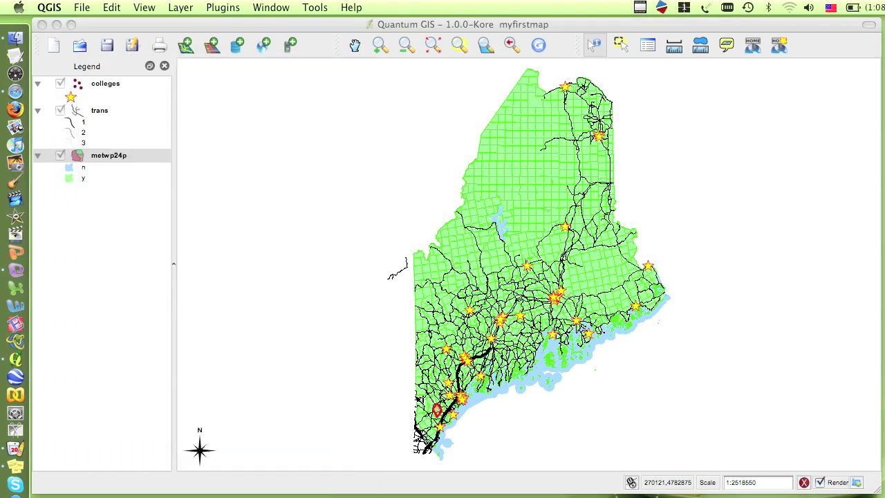
pyautogui.click(621, 46)
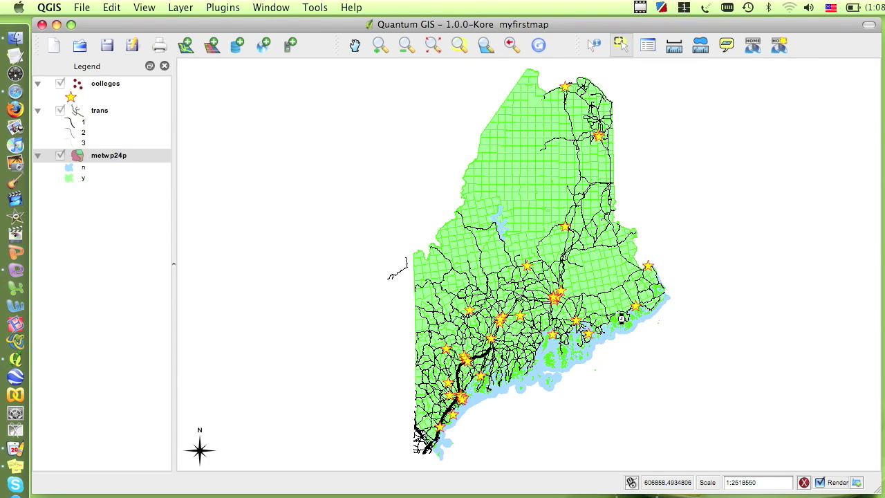
pyautogui.click(620, 317)
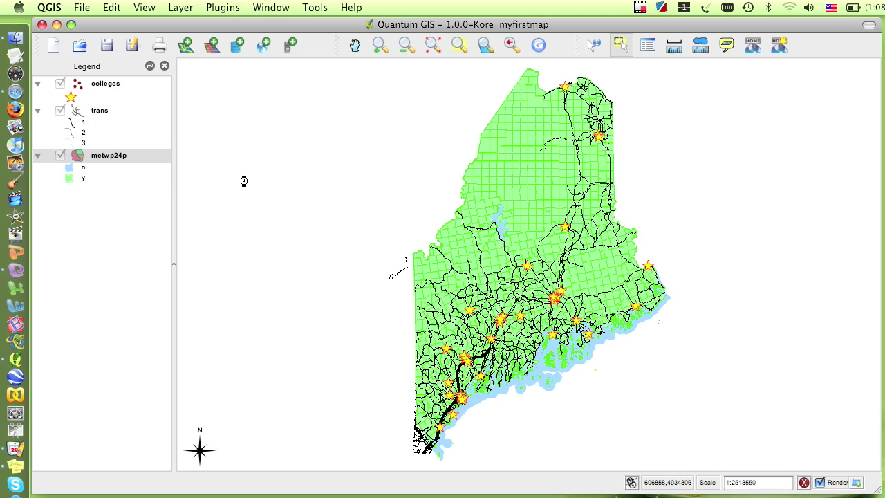
pyautogui.rightClick(104, 159)
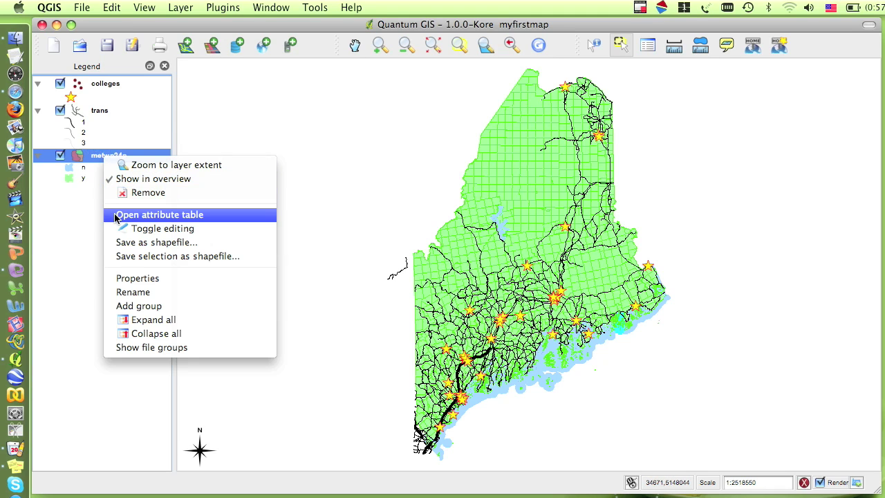
pyautogui.click(152, 215)
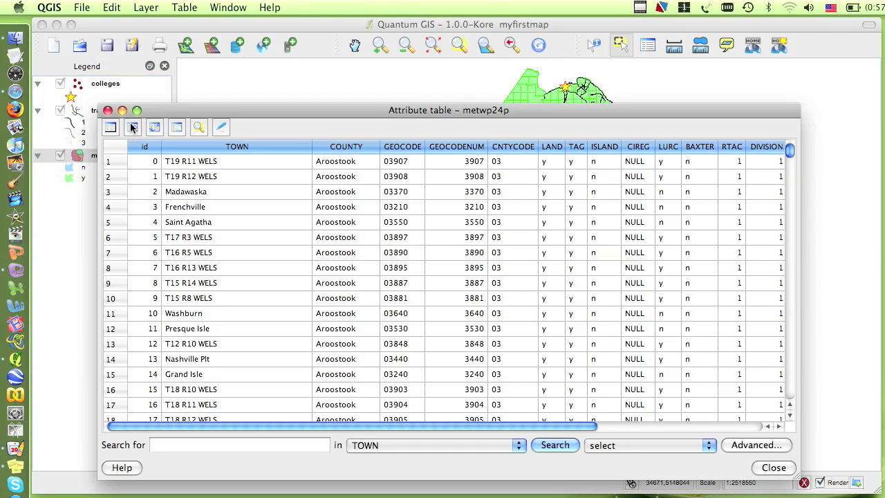
pyautogui.click(132, 128)
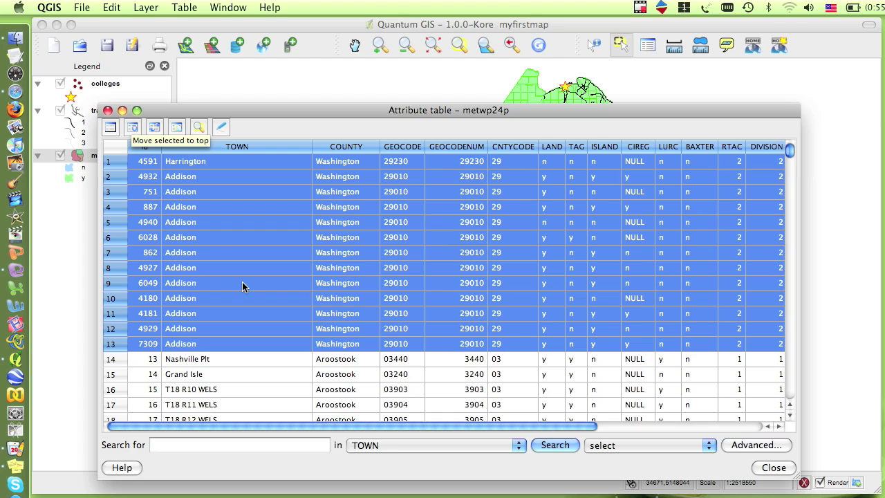
pyautogui.moveTo(537, 424); pyautogui.dragTo(704, 425)
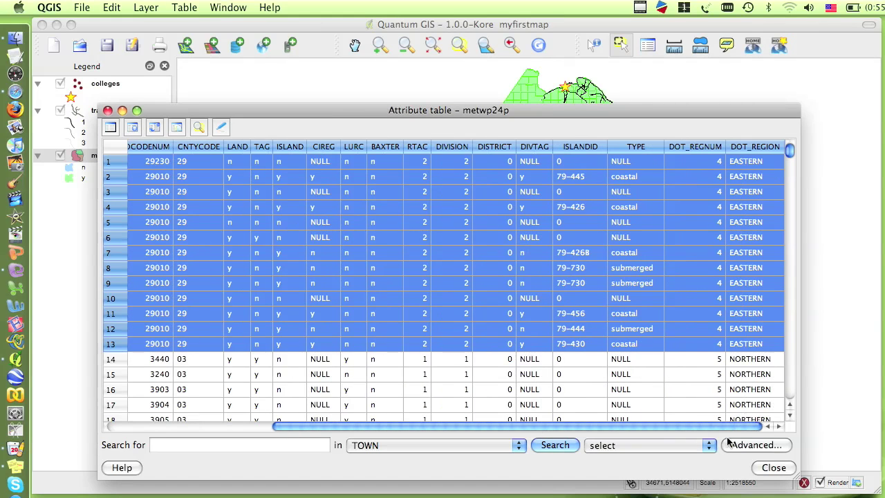
pyautogui.click(772, 467)
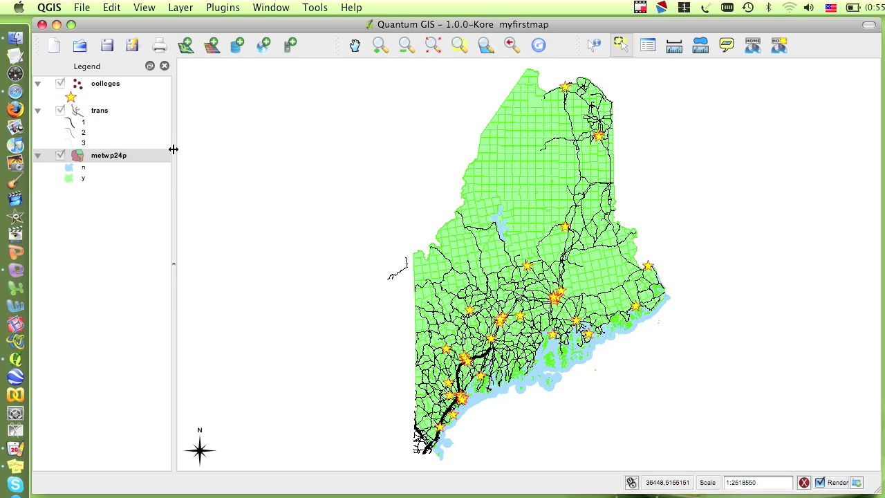
# - Set up a TOWN search for 'Machias' in the metwp24p attribute table, set to select and bring matches to top
pyautogui.rightClick(106, 162)
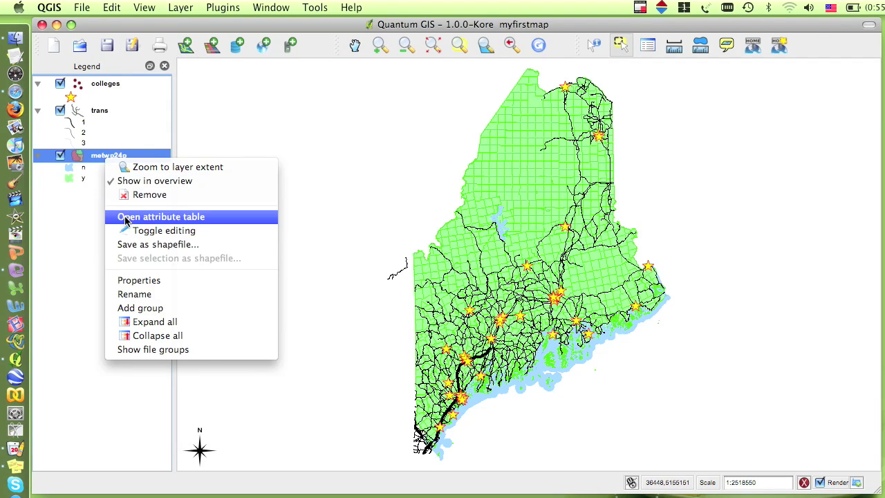
pyautogui.click(126, 218)
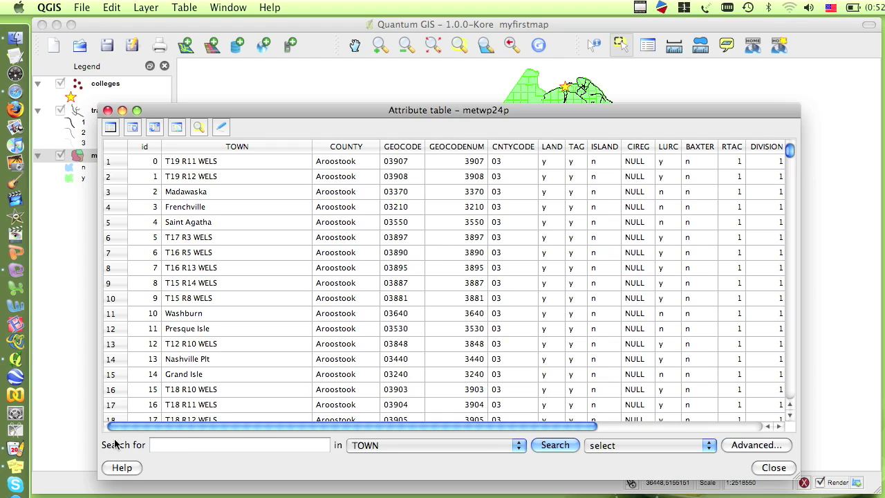
pyautogui.click(158, 444)
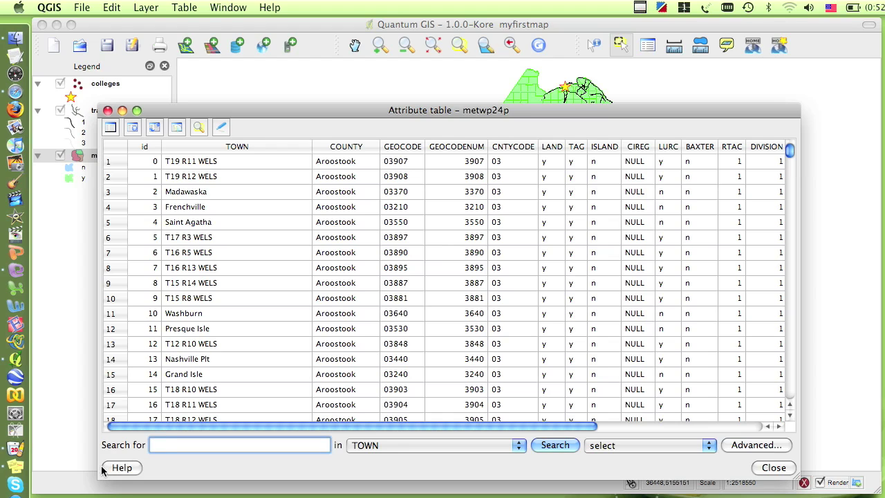
pyautogui.write('Machias')
pyautogui.click(517, 445)
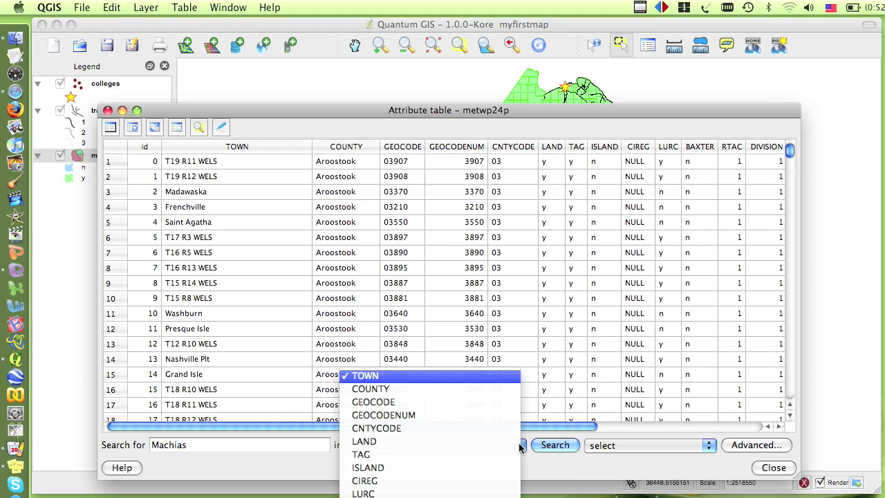
pyautogui.click(472, 377)
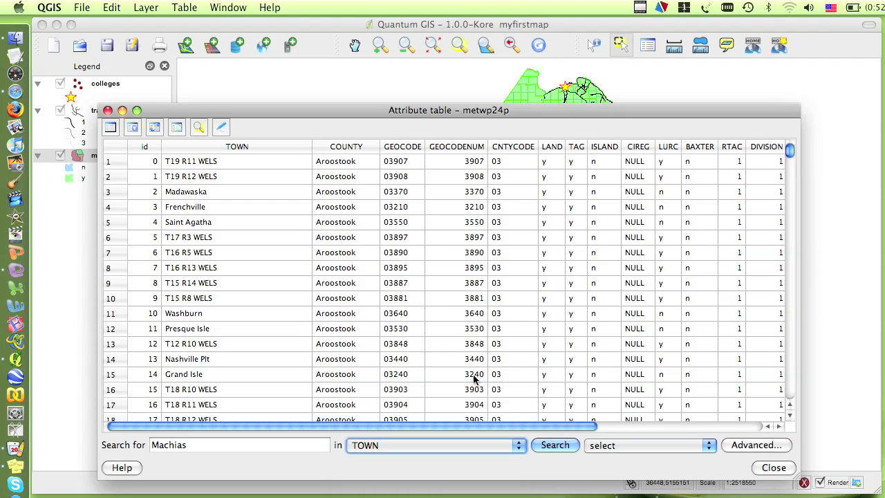
pyautogui.click(710, 447)
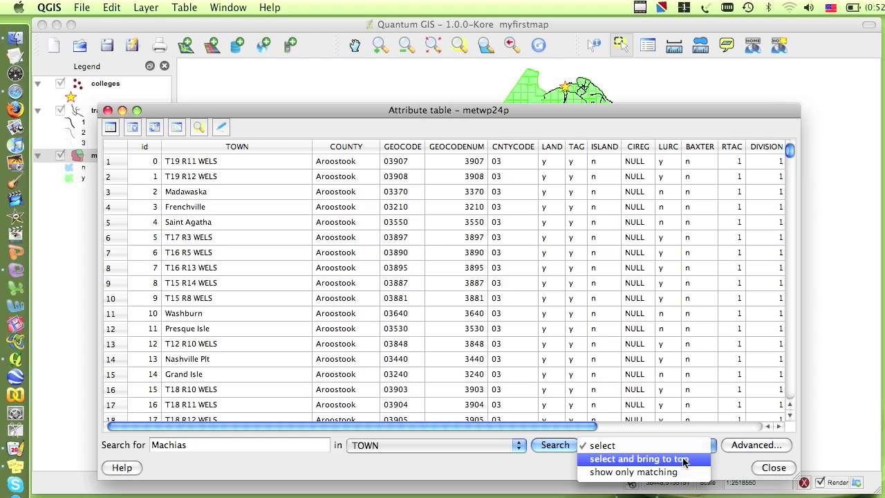
pyautogui.click(683, 459)
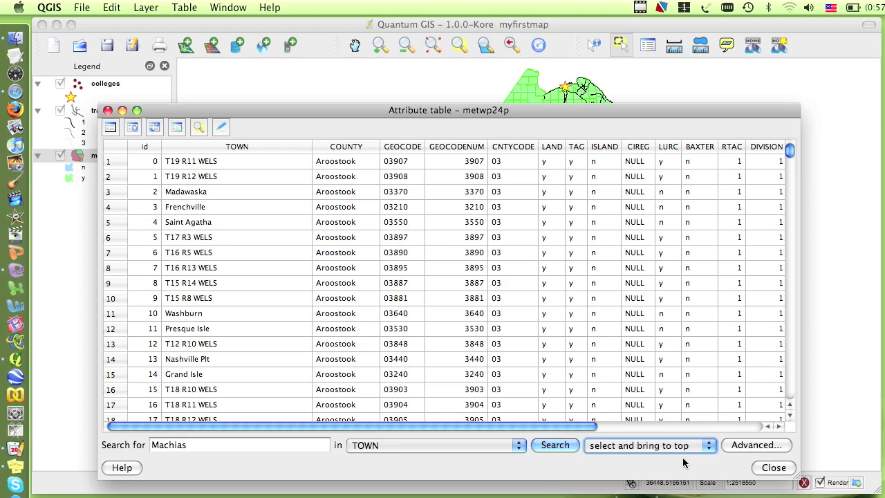
# - Run the Machias search, accept the 91 matches, and scroll through the selected town rows
pyautogui.click(560, 445)
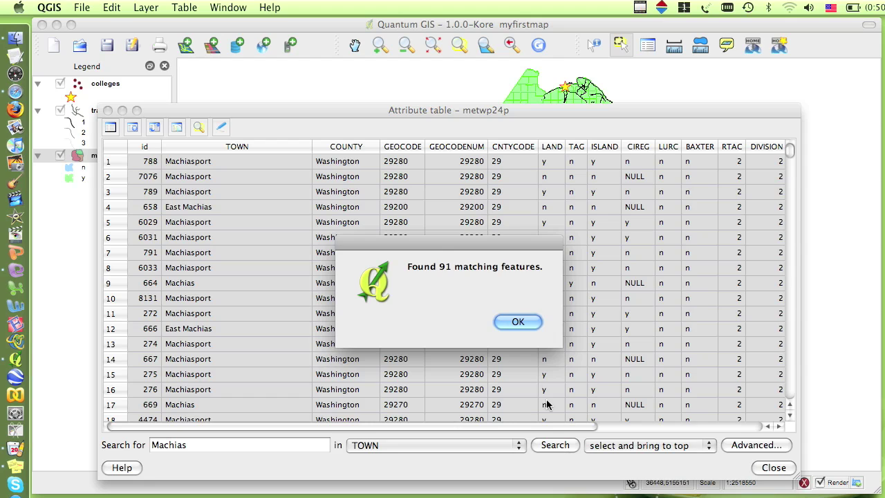
pyautogui.click(519, 322)
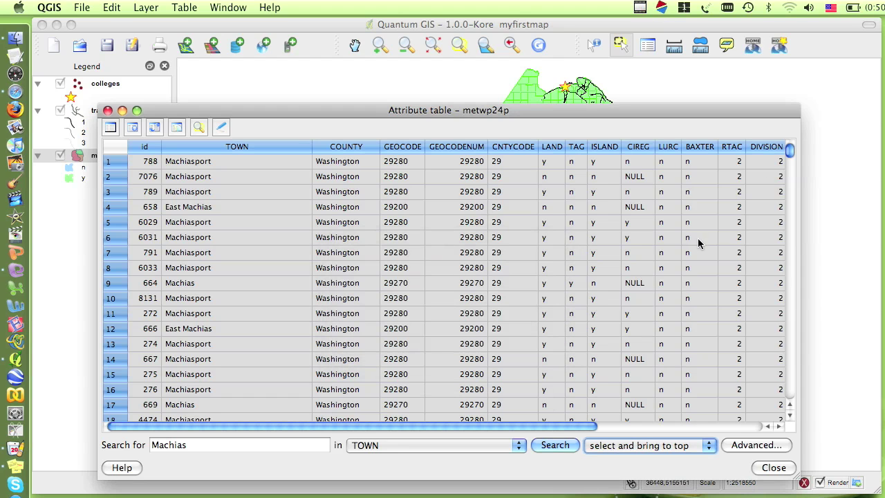
pyautogui.click(791, 154)
pyautogui.scroll(-20, 791, 154)
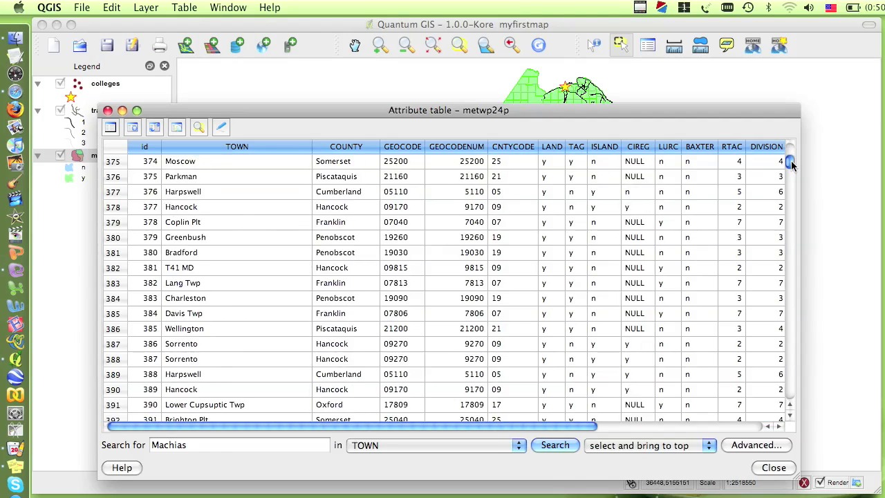
pyautogui.scroll(20, 791, 155)
pyautogui.scroll(15, 791, 156)
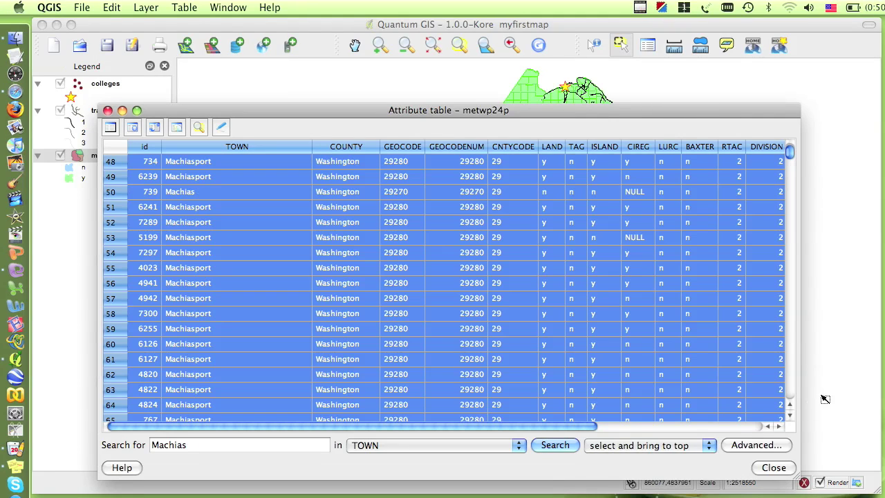
pyautogui.scroll(-7, 791, 417)
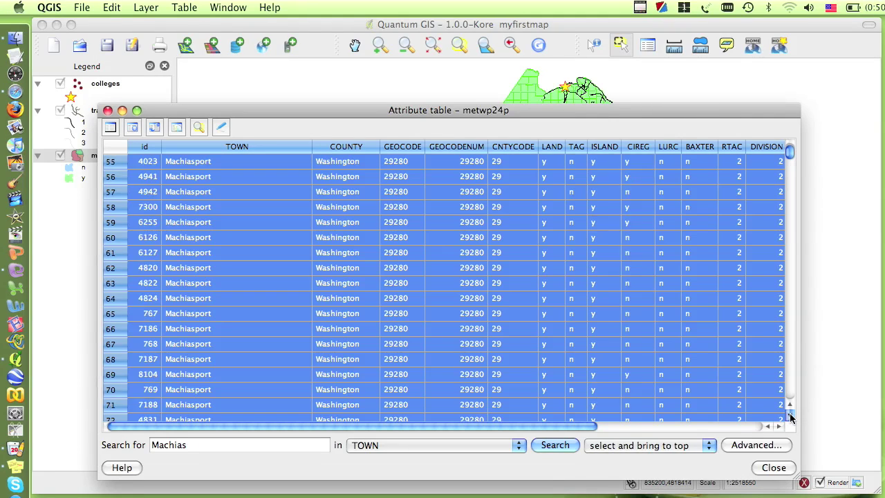
pyautogui.scroll(-4, 792, 414)
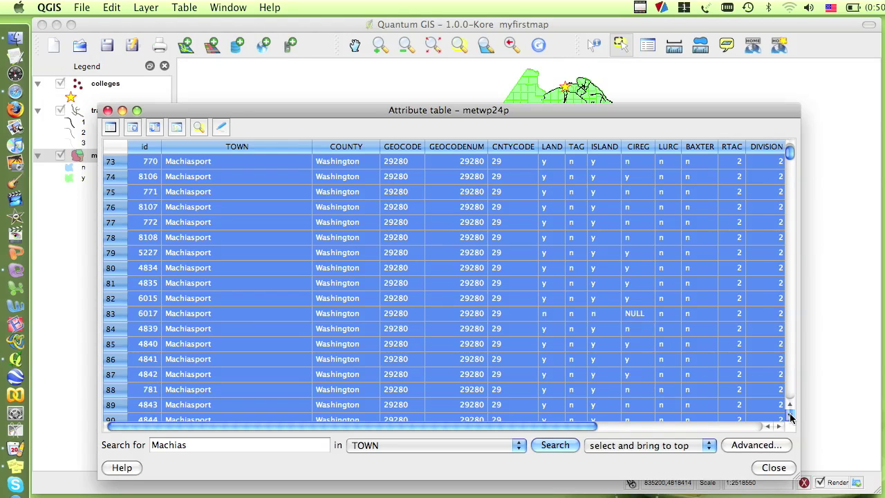
pyautogui.click(791, 409)
pyautogui.moveTo(792, 410); pyautogui.dragTo(791, 409)
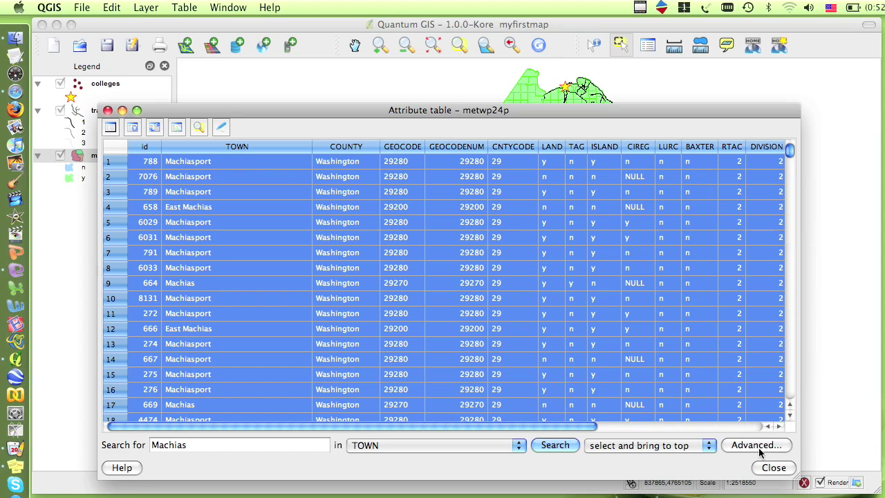
# - Close the attribute table, zoom into the east coast around Machias, then return to full Maine extent
pyautogui.click(771, 468)
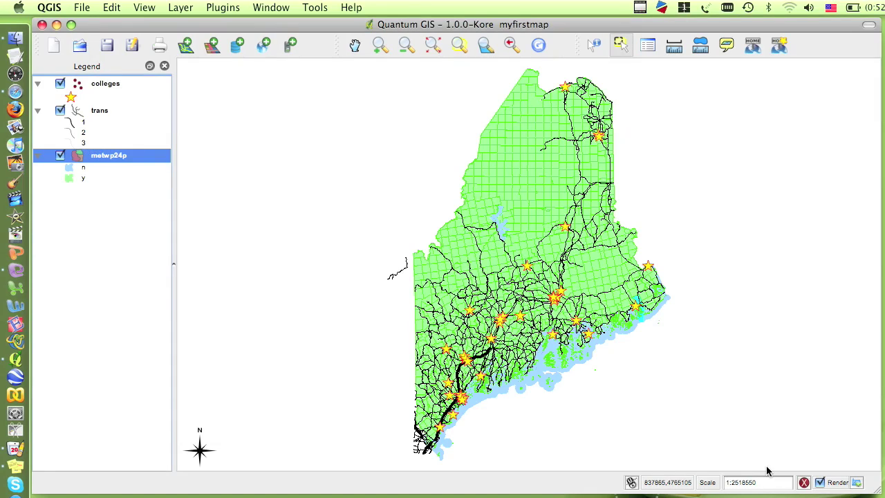
pyautogui.click(380, 44)
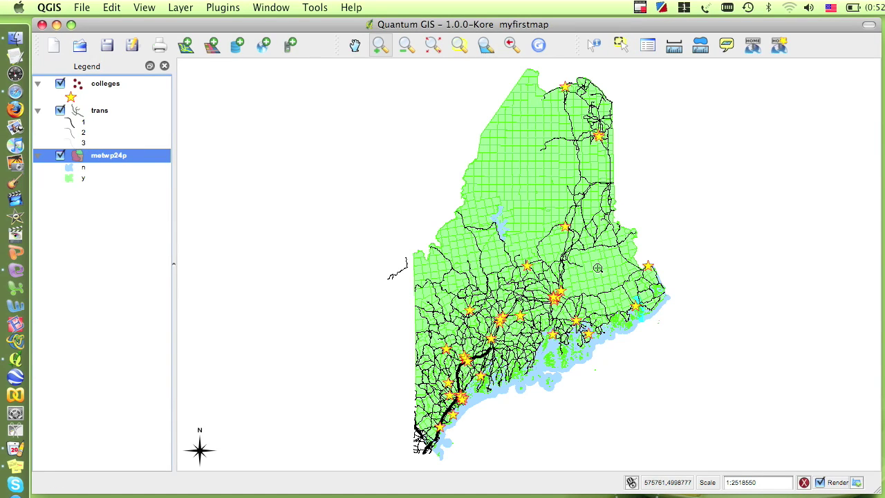
pyautogui.moveTo(587, 265); pyautogui.dragTo(672, 332)
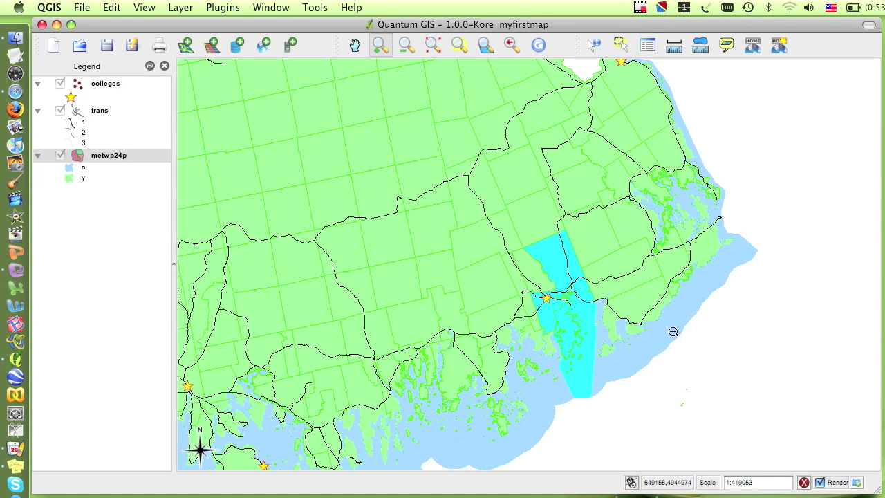
pyautogui.click(431, 45)
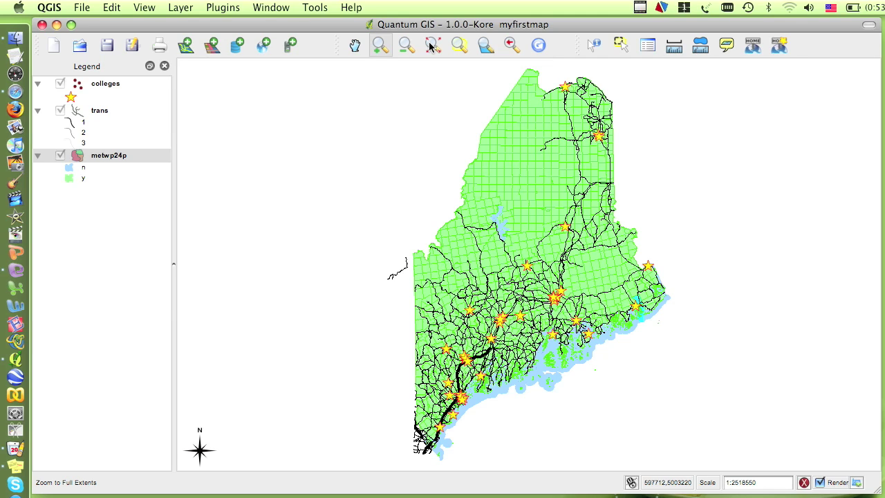
pyautogui.click(620, 44)
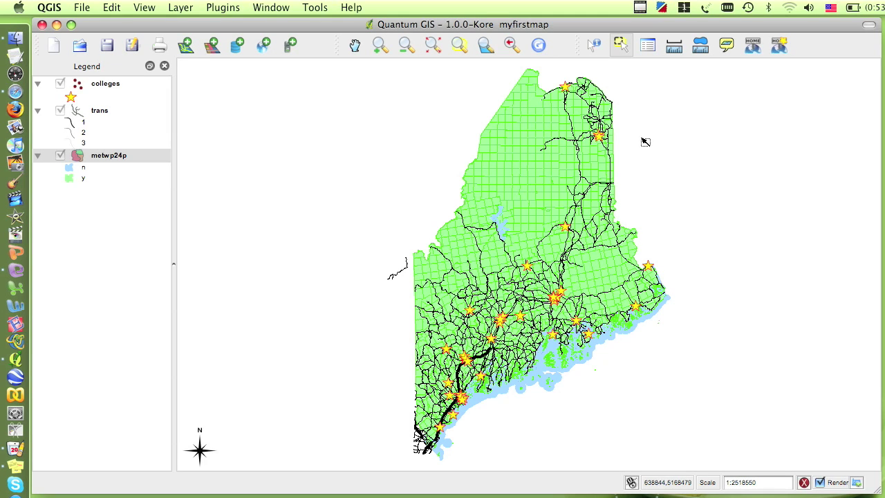
# - Open the colleges layer's attribute table and its Advanced search query builder
pyautogui.click(113, 87)
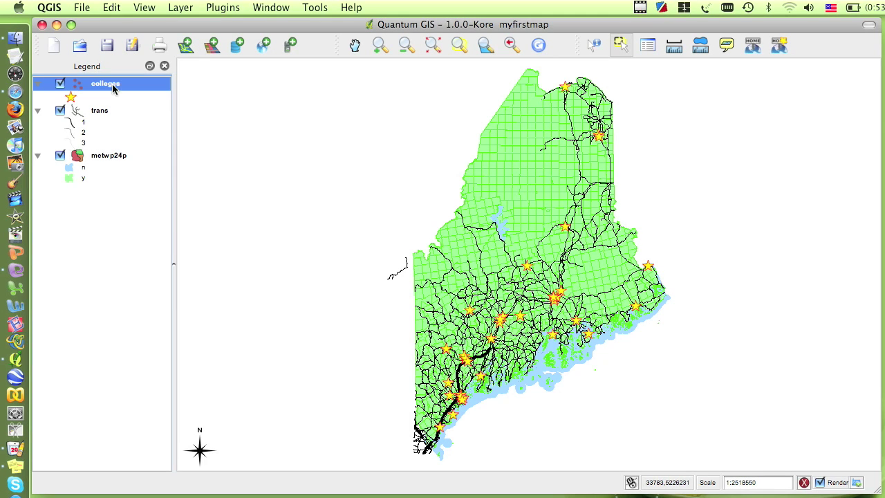
pyautogui.rightClick(113, 88)
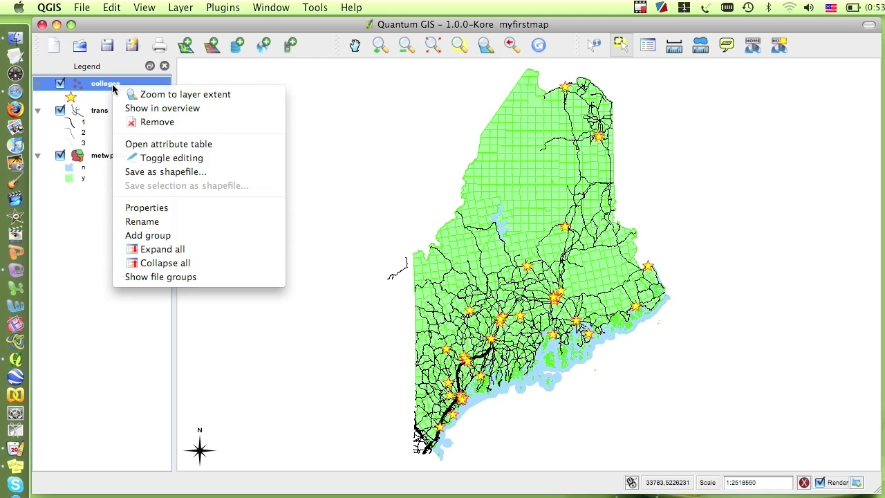
pyautogui.click(188, 145)
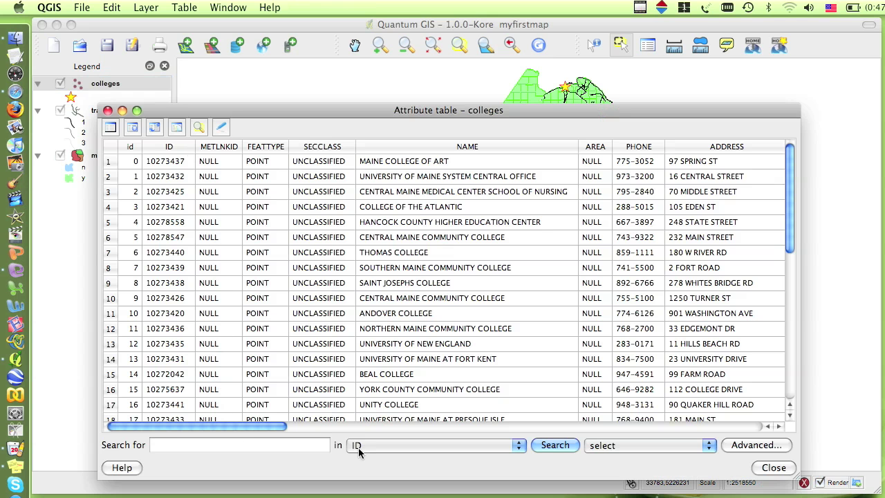
pyautogui.click(755, 445)
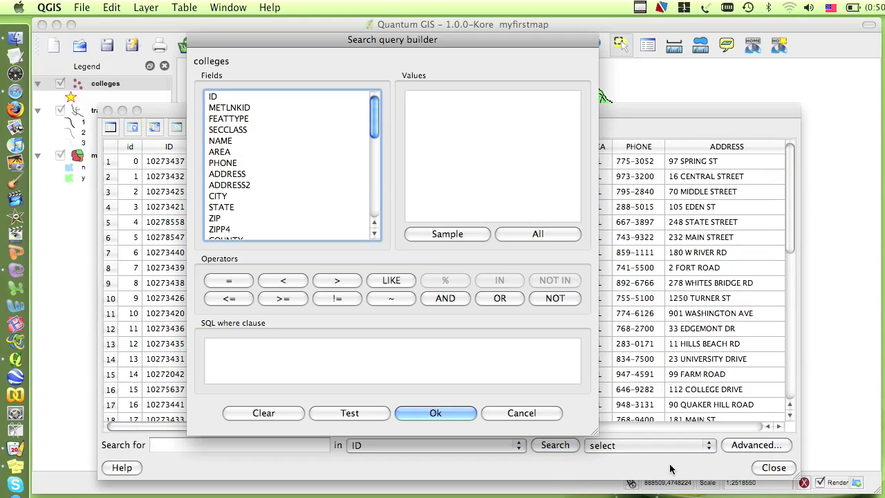
# - Build the colleges query ENROLL > 1000 in the query builder and run it
pyautogui.click(231, 348)
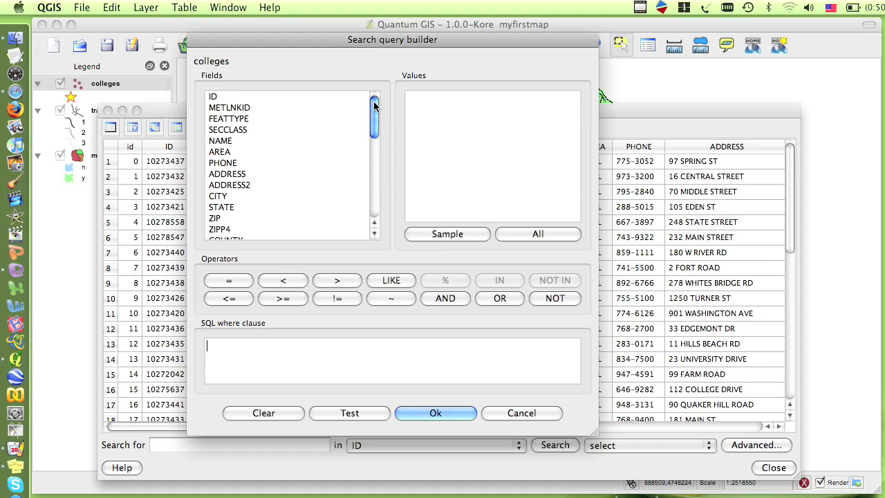
pyautogui.moveTo(374, 105); pyautogui.dragTo(374, 188)
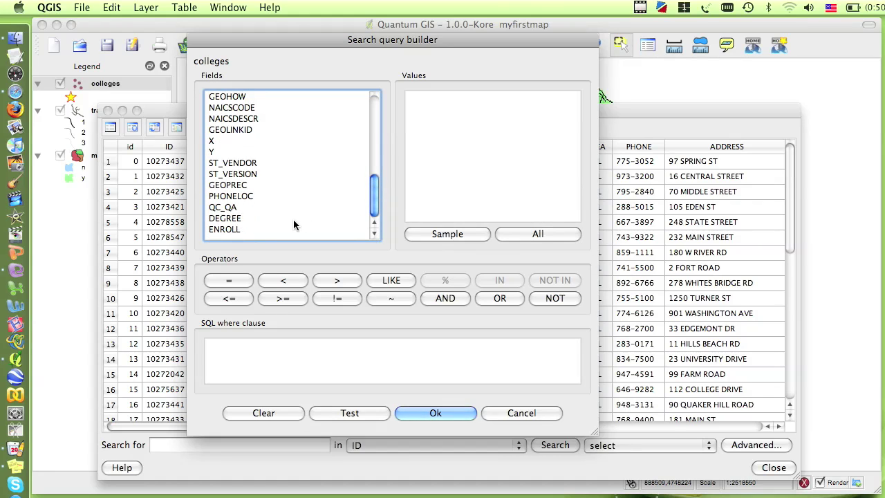
pyautogui.click(239, 229)
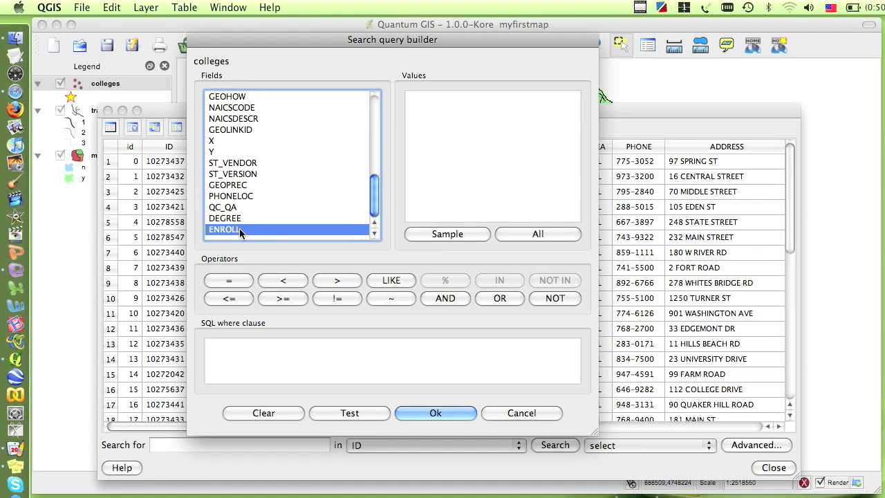
pyautogui.doubleClick(239, 230)
pyautogui.click(325, 281)
pyautogui.click(290, 343)
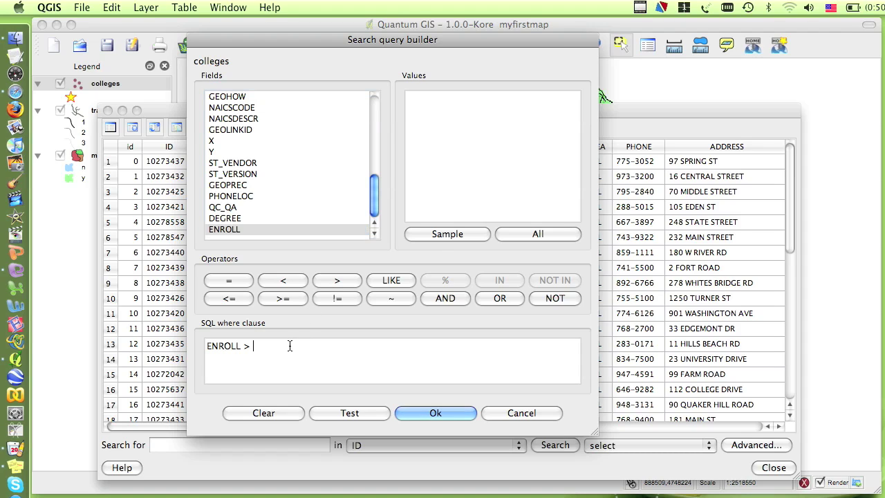
pyautogui.write('1000')
pyautogui.click(417, 413)
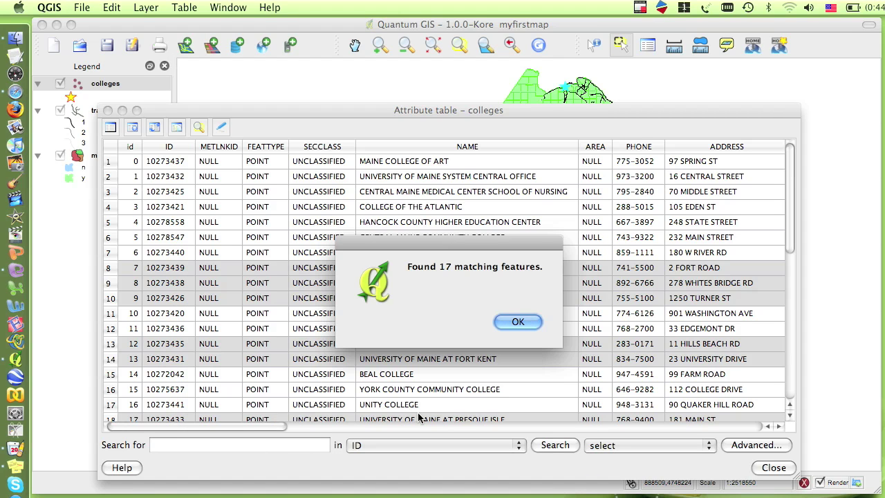
# - Accept the 17 matching colleges, review the selected rows, then resize, move and close the attribute table
pyautogui.click(515, 322)
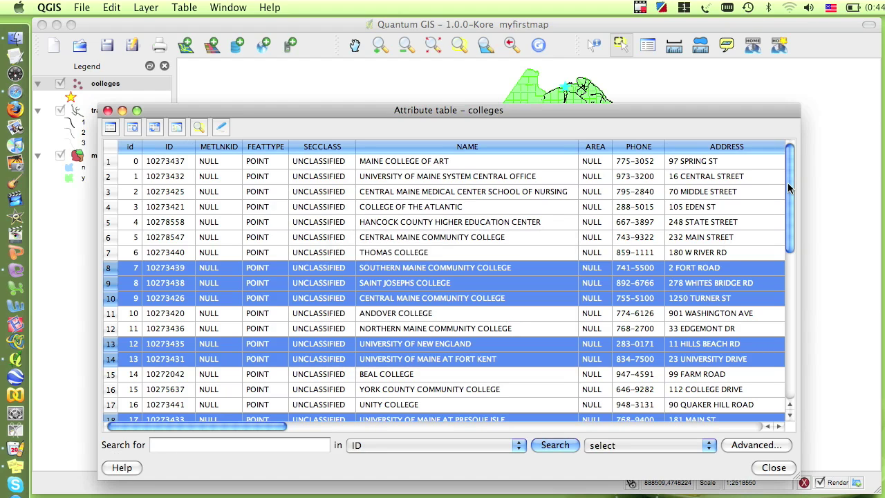
pyautogui.moveTo(787, 183); pyautogui.dragTo(792, 230)
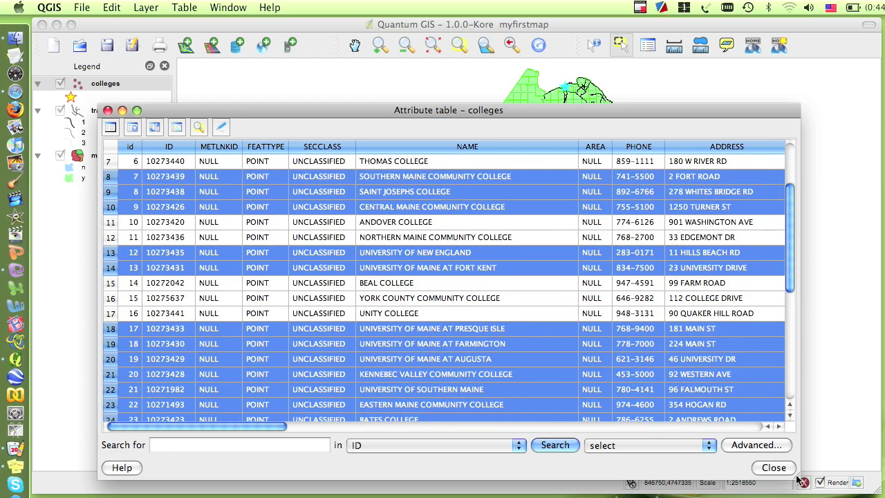
pyautogui.moveTo(797, 480); pyautogui.dragTo(560, 434)
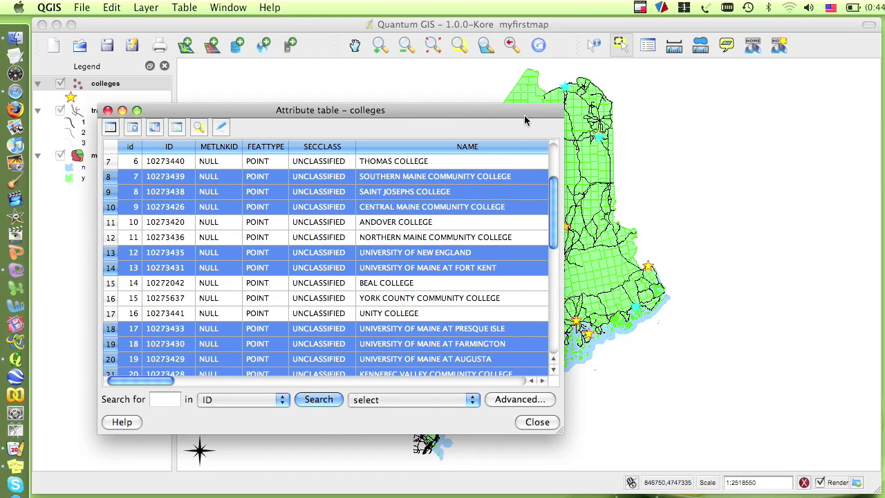
pyautogui.moveTo(524, 117); pyautogui.dragTo(434, 104)
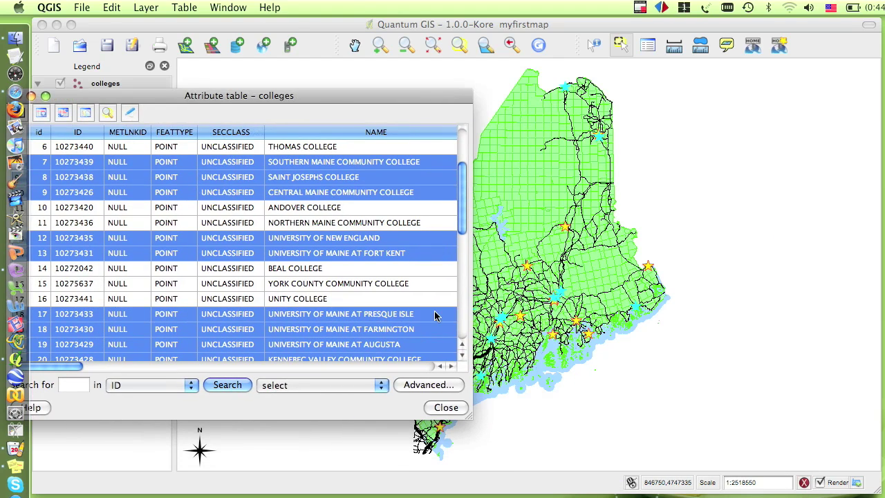
pyautogui.click(446, 408)
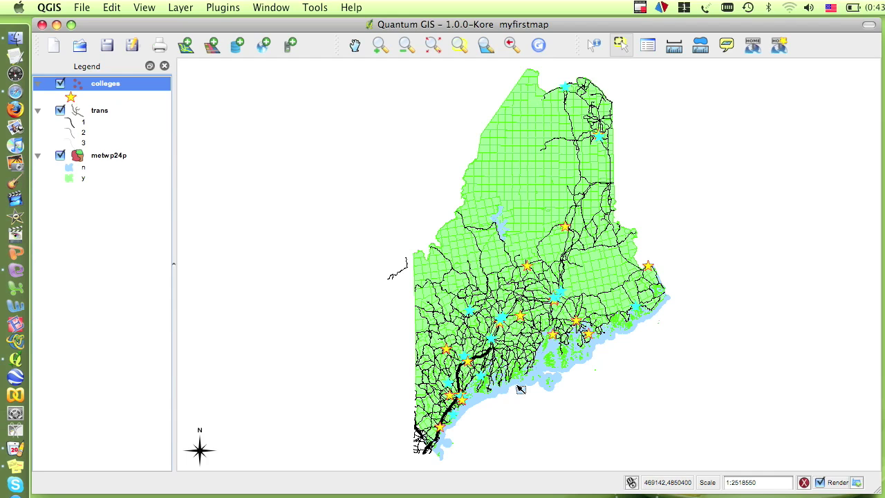
# - Reopen the colleges attribute table and its Advanced search query builder
pyautogui.rightClick(107, 86)
pyautogui.click(127, 142)
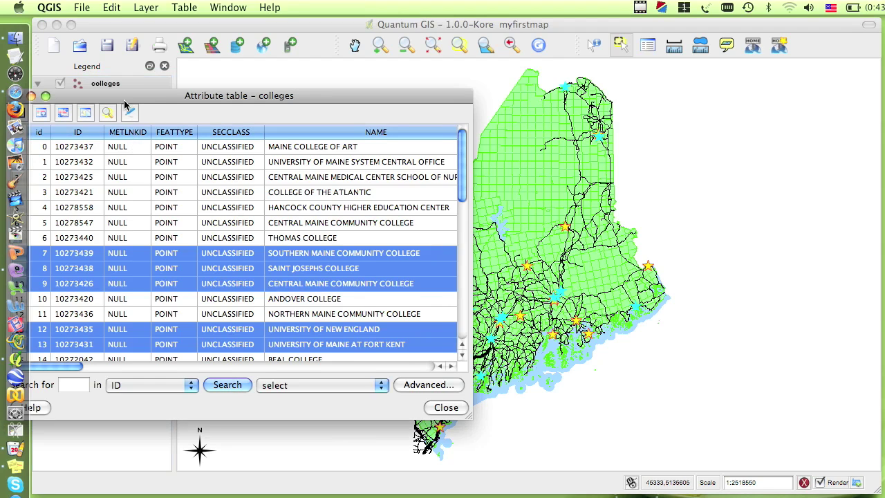
pyautogui.moveTo(122, 101); pyautogui.dragTo(197, 95)
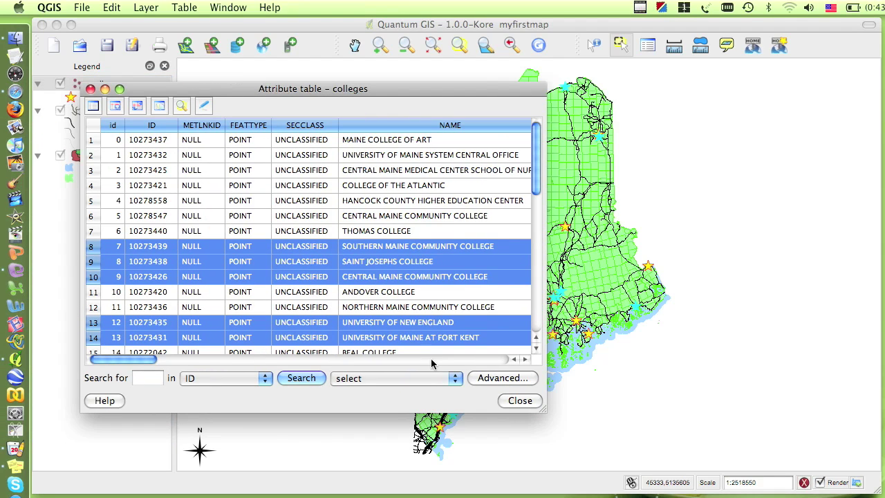
pyautogui.click(515, 378)
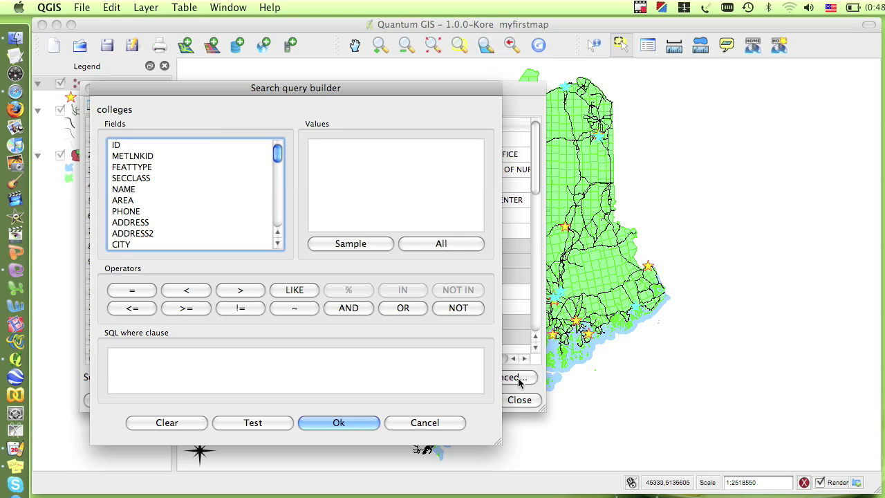
# - Enter the condition ENROLL > 1000 followed by AND
pyautogui.moveTo(271, 161); pyautogui.dragTo(273, 239)
pyautogui.doubleClick(137, 236)
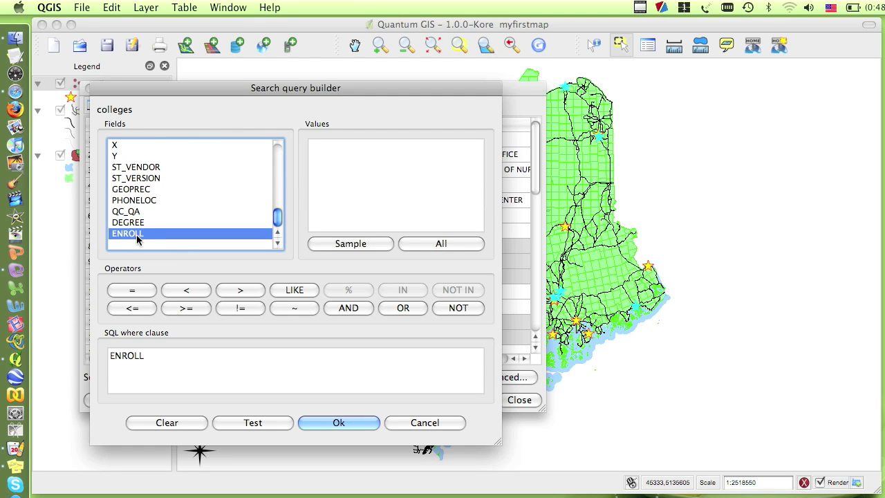
pyautogui.click(221, 289)
pyautogui.click(187, 358)
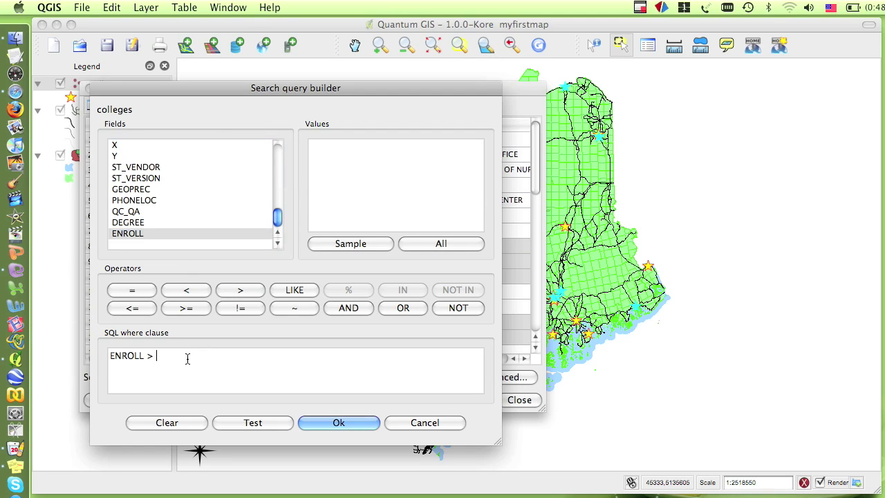
pyautogui.write('1000')
pyautogui.click(335, 312)
# - Add COUNTY = 'CUMBERLAND' from the listed county values and run the query, finding 4 colleges
pyautogui.moveTo(277, 220); pyautogui.dragTo(278, 179)
pyautogui.click(137, 156)
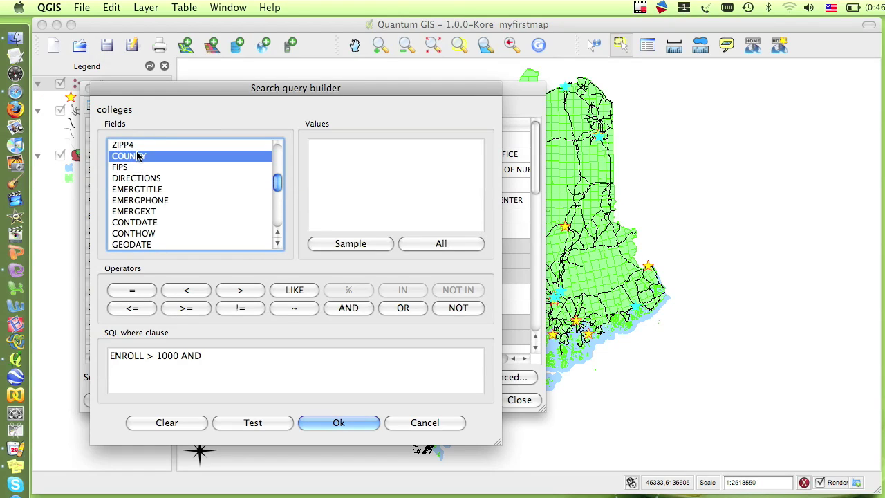
pyautogui.doubleClick(137, 157)
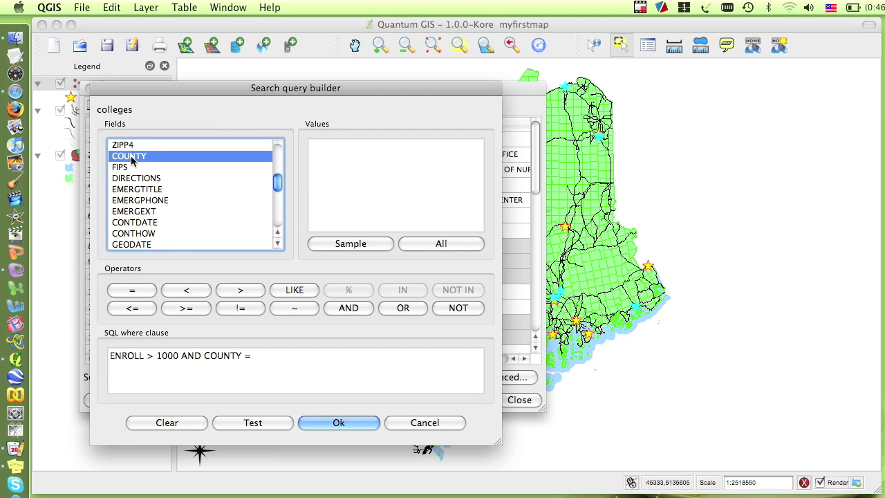
pyautogui.click(459, 247)
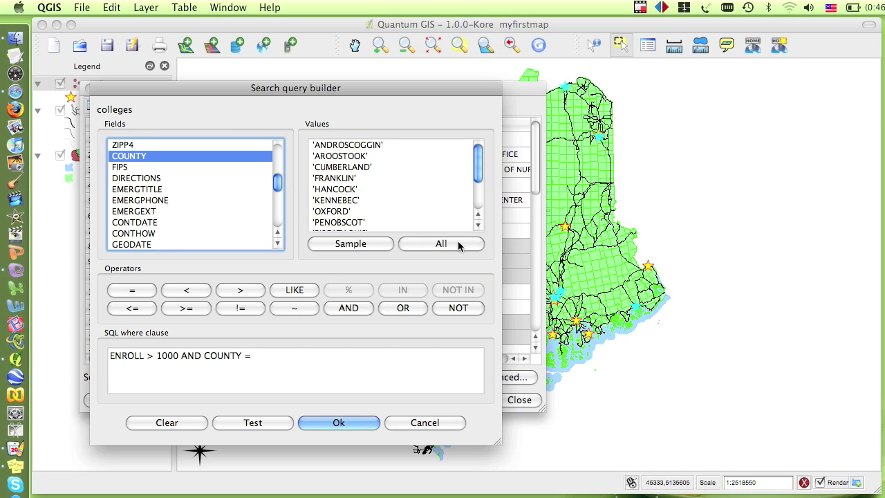
pyautogui.moveTo(478, 167)
pyautogui.mouseDown()
pyautogui.moveTo(477, 196)
pyautogui.moveTo(477, 157)
pyautogui.mouseUp()
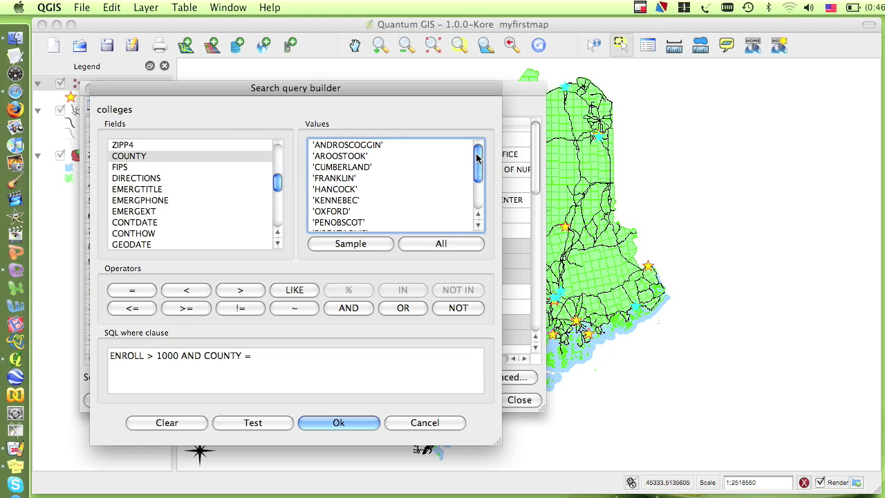
pyautogui.click(365, 167)
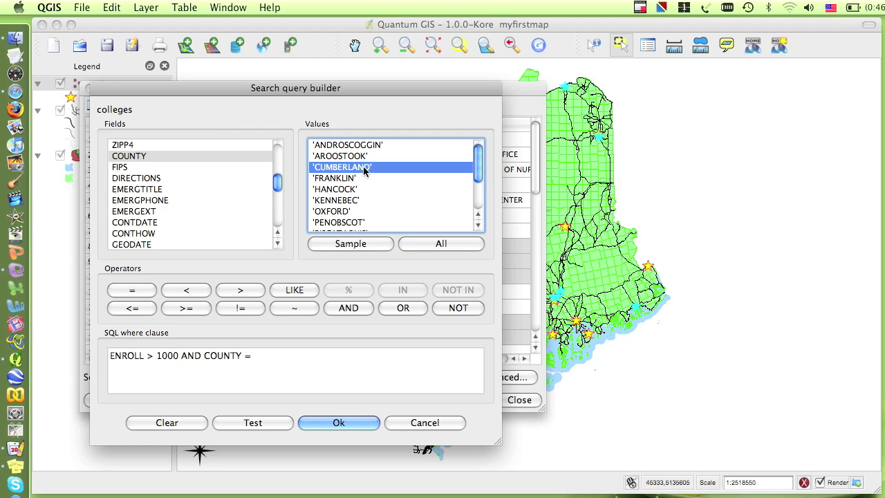
pyautogui.doubleClick(365, 167)
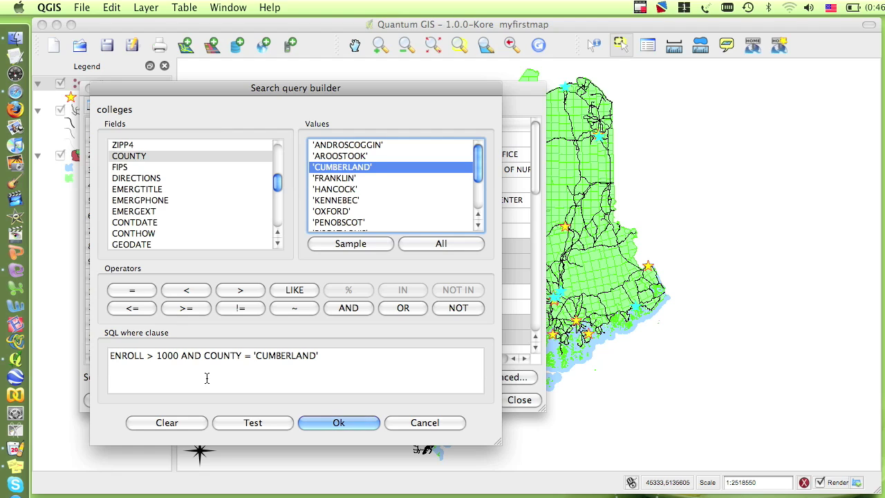
pyautogui.click(312, 424)
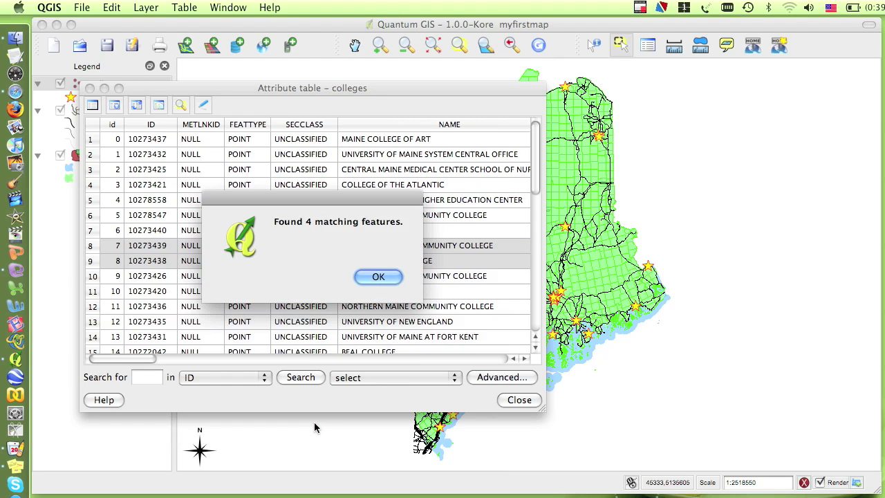
# - Accept the 4 matching Cumberland County colleges, move them to the table top, and close the table
pyautogui.click(389, 277)
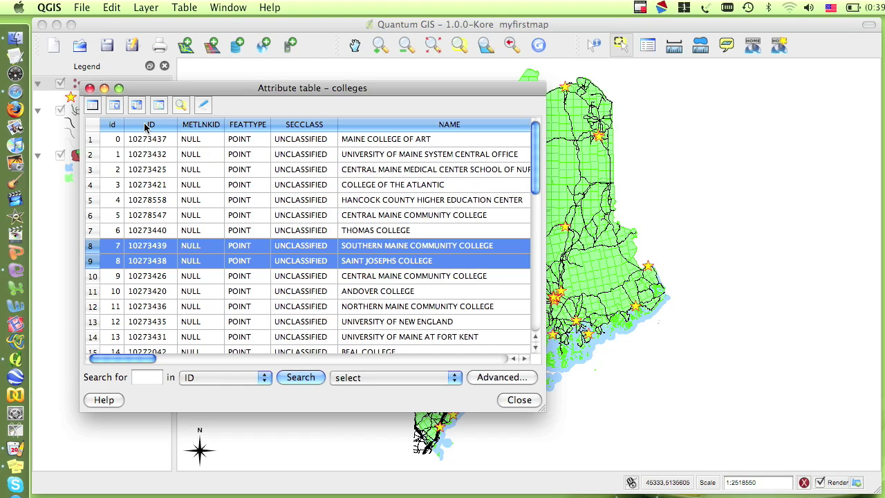
pyautogui.click(116, 106)
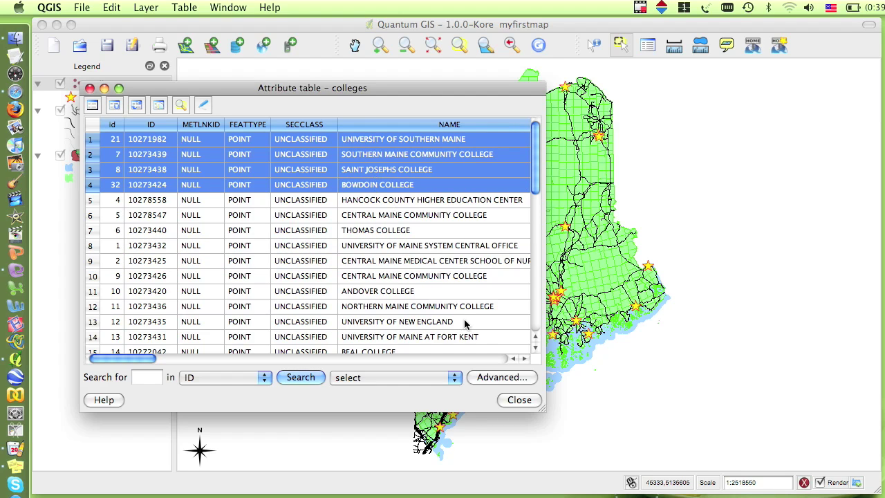
pyautogui.click(515, 401)
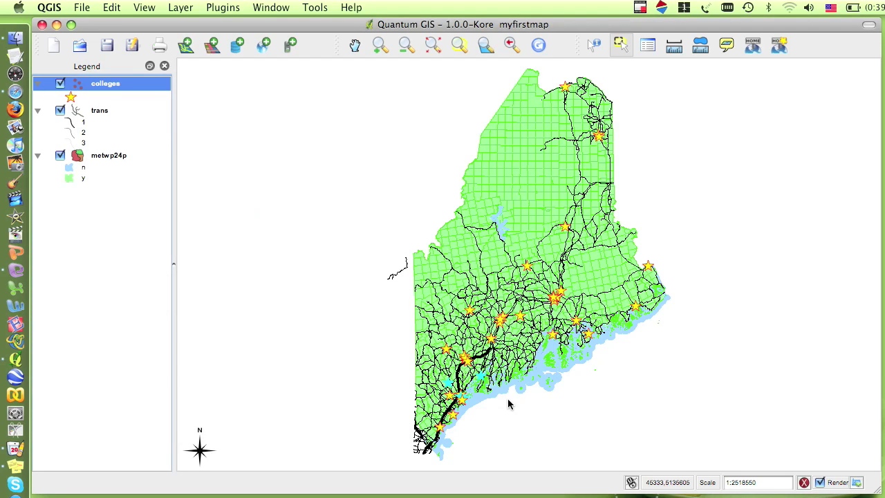
pyautogui.click(380, 46)
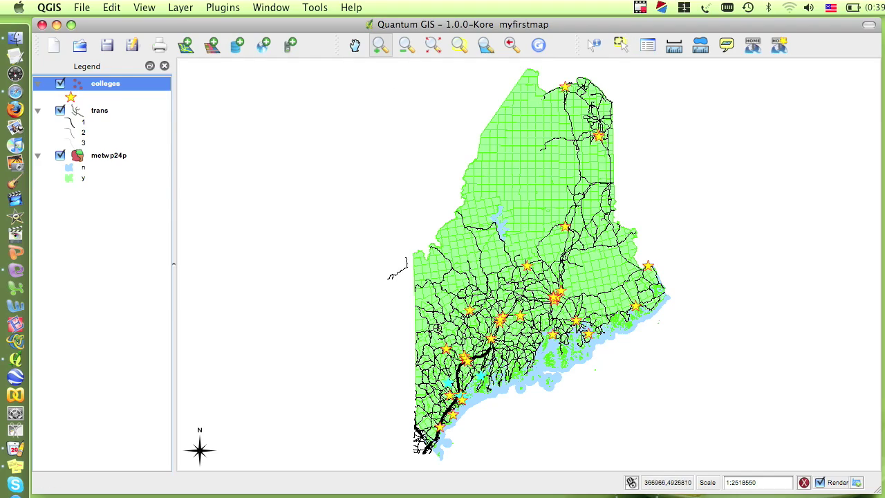